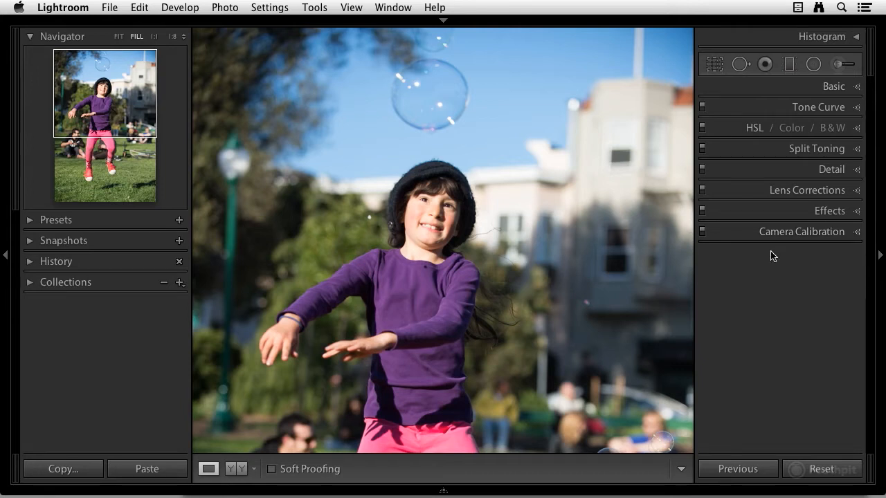
Expand the Detail settings and view the photo at 1:1, centred on the girl's face.
{"action": "left_click", "coordinate": [857, 171]}
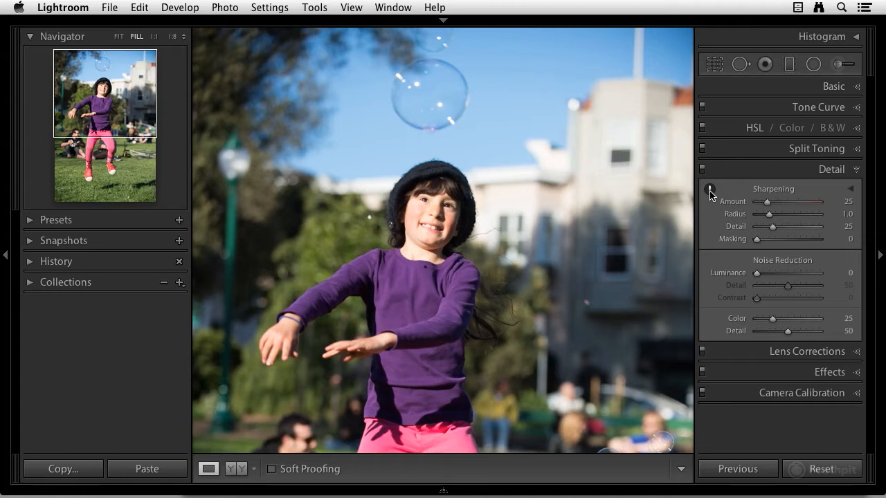
{"action": "mouse_move", "coordinate": [710, 196]}
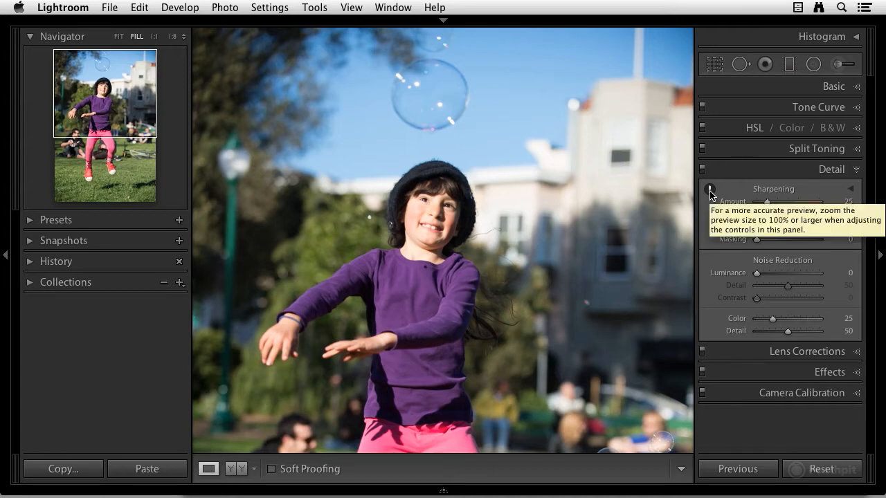
{"action": "left_click", "coordinate": [710, 191]}
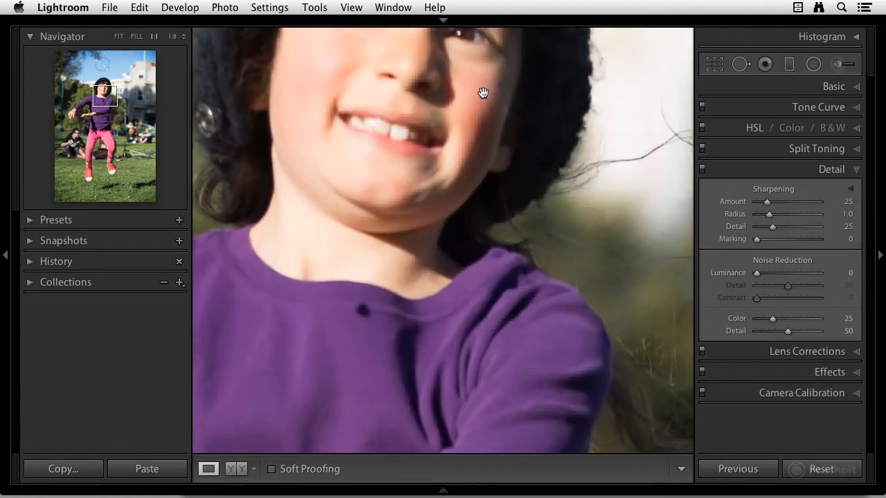
{"action": "left_click_drag", "start_coordinate": [429, 74], "coordinate": [466, 252]}
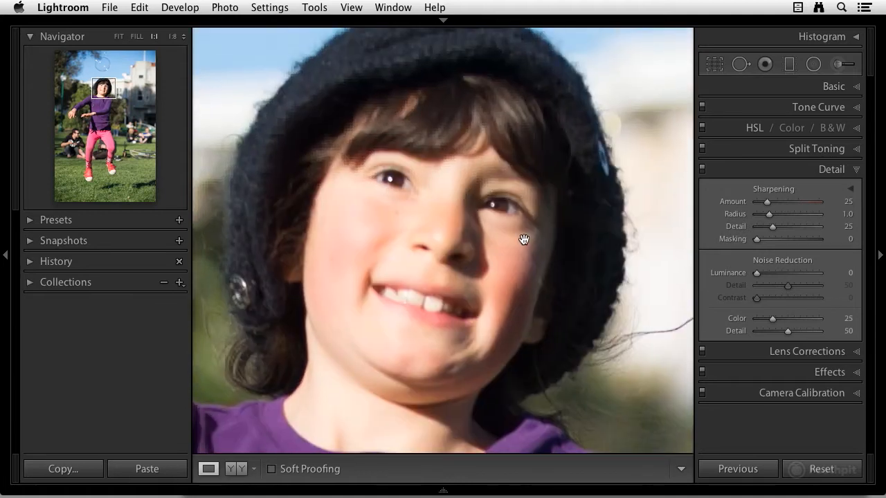
Show the Detail preview window, inspect other areas such as the girl's hand in it, and hide it again.
{"action": "left_click", "coordinate": [851, 191]}
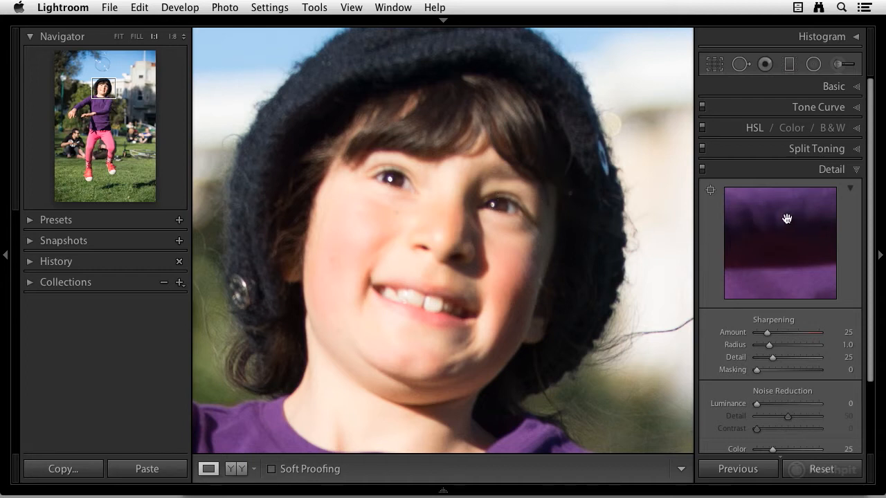
{"action": "right_click", "coordinate": [764, 216]}
{"action": "left_click", "coordinate": [753, 204]}
{"action": "left_click_drag", "start_coordinate": [759, 208], "coordinate": [812, 287]}
{"action": "left_click_drag", "start_coordinate": [782, 232], "coordinate": [805, 187]}
{"action": "left_click_drag", "start_coordinate": [811, 228], "coordinate": [789, 225]}
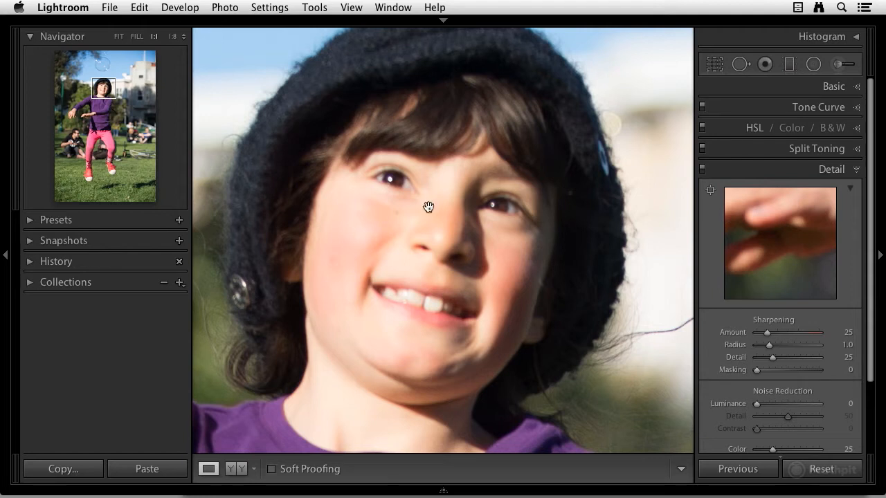
{"action": "left_click", "coordinate": [850, 190]}
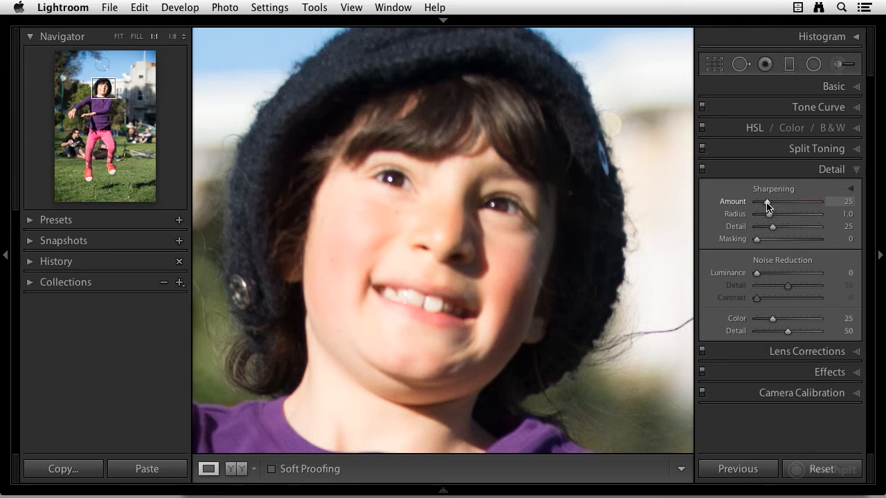
Try a Sharpening Amount of 150, then set it to 50 and check it in the grayscale preview.
{"action": "left_click_drag", "start_coordinate": [767, 205], "coordinate": [821, 206]}
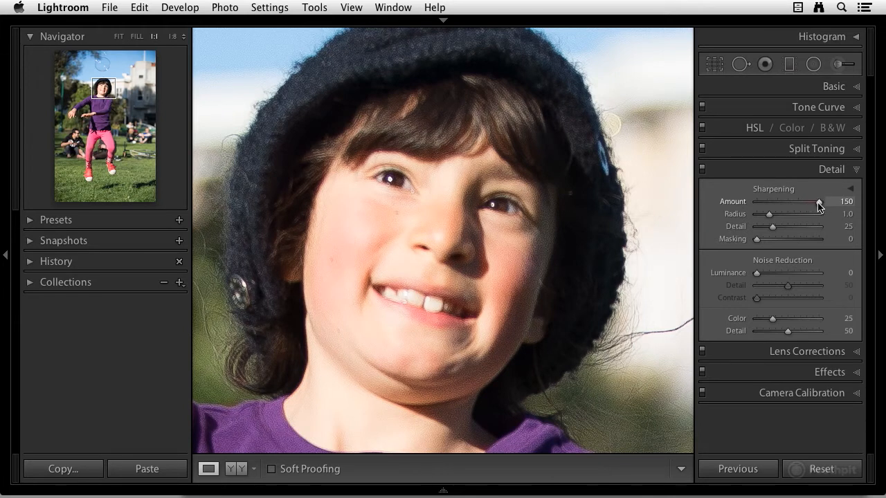
{"action": "left_click_drag", "start_coordinate": [818, 205], "coordinate": [778, 205]}
{"action": "left_click", "coordinate": [777, 203], "text": "alt"}
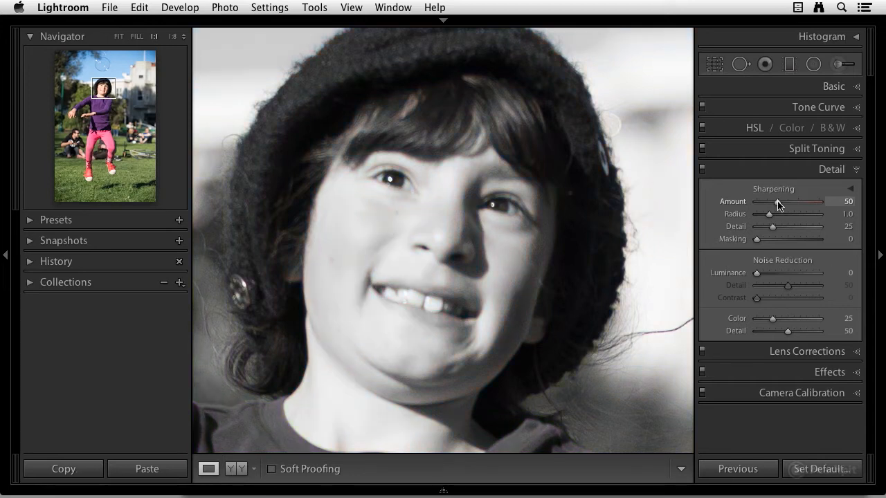
{"action": "mouse_move", "coordinate": [777, 203]}
{"action": "left_mouse_down"}
{"action": "mouse_move", "coordinate": [818, 204]}
{"action": "mouse_move", "coordinate": [778, 203]}
{"action": "left_mouse_up"}
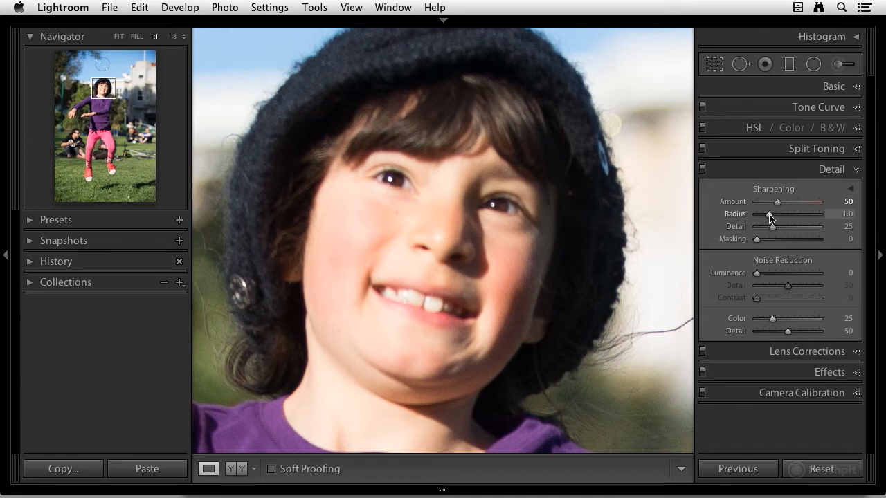
Preview the edges affected by the sharpening Radius in the grayscale view, keeping it at 1.0.
{"action": "key", "text": "alt"}
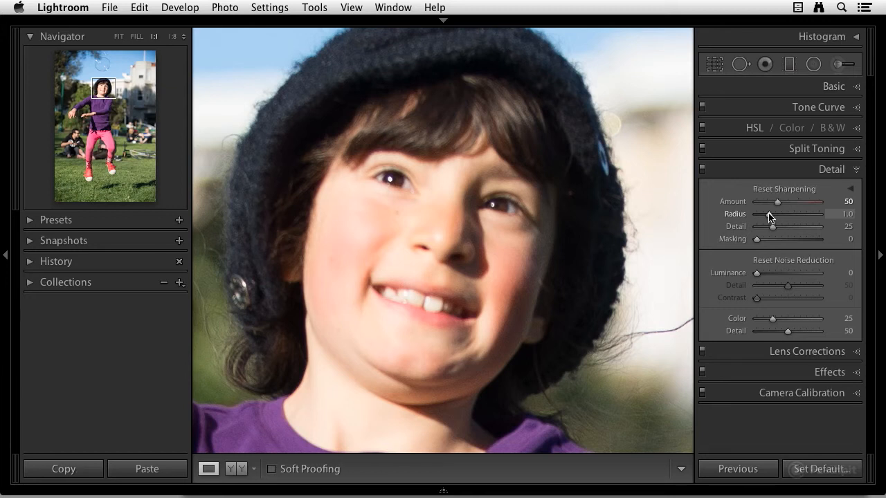
{"action": "left_click", "coordinate": [769, 217], "text": "alt"}
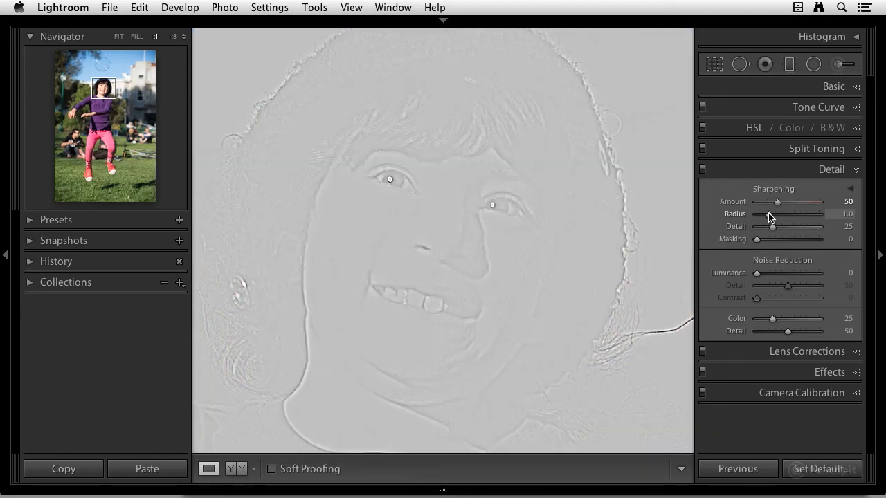
{"action": "mouse_move", "coordinate": [769, 216]}
{"action": "left_mouse_down"}
{"action": "mouse_move", "coordinate": [824, 220]}
{"action": "mouse_move", "coordinate": [769, 217]}
{"action": "left_mouse_up"}
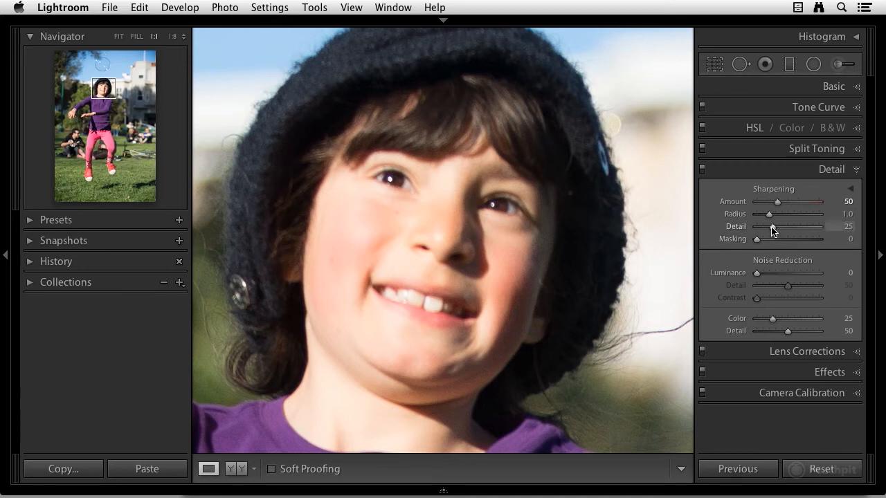
Try a sharpening Detail of 100 with the grayscale preview, then reset it to its default of 25.
{"action": "key", "text": "alt"}
{"action": "left_click_drag", "start_coordinate": [774, 230], "coordinate": [819, 229]}
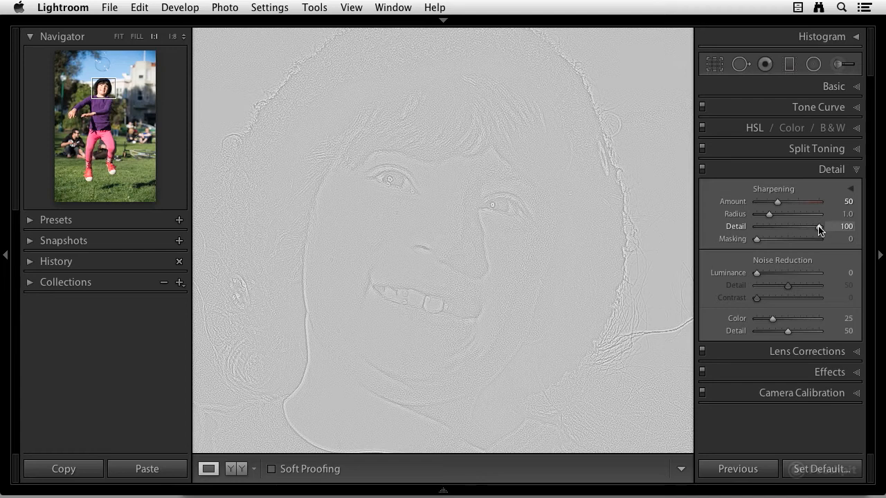
{"action": "left_click_drag", "start_coordinate": [821, 231], "coordinate": [820, 231]}
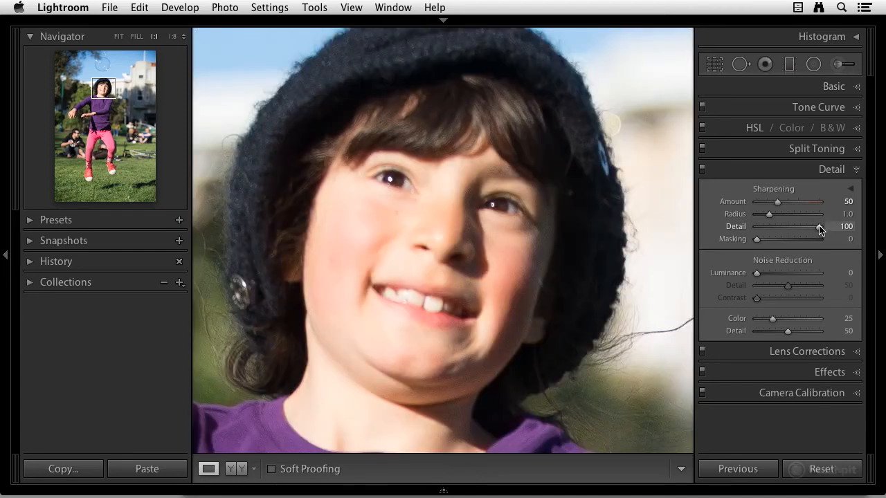
{"action": "double_click", "coordinate": [820, 229]}
Raise the sharpening Masking to 88 using the black-and-white mask preview to keep sharpening off the skin.
{"action": "left_click", "coordinate": [757, 239], "text": "alt"}
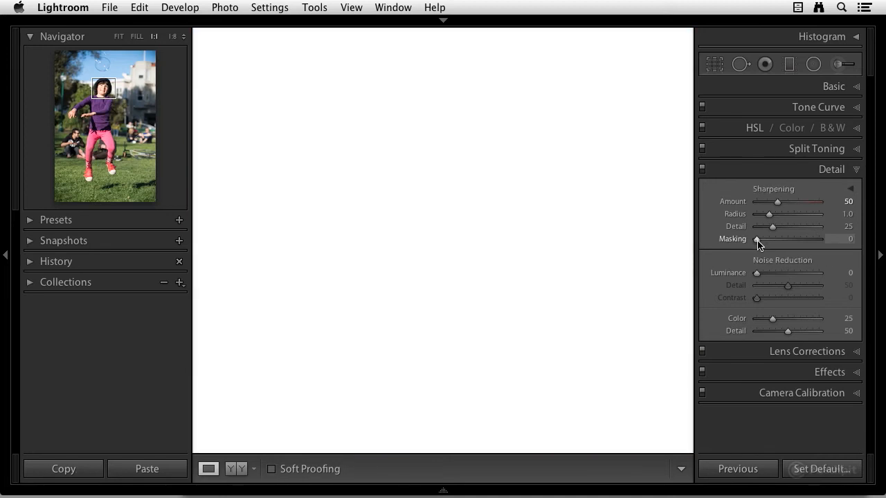
{"action": "left_click_drag", "start_coordinate": [757, 240], "coordinate": [760, 241]}
{"action": "left_click_drag", "start_coordinate": [759, 242], "coordinate": [803, 241]}
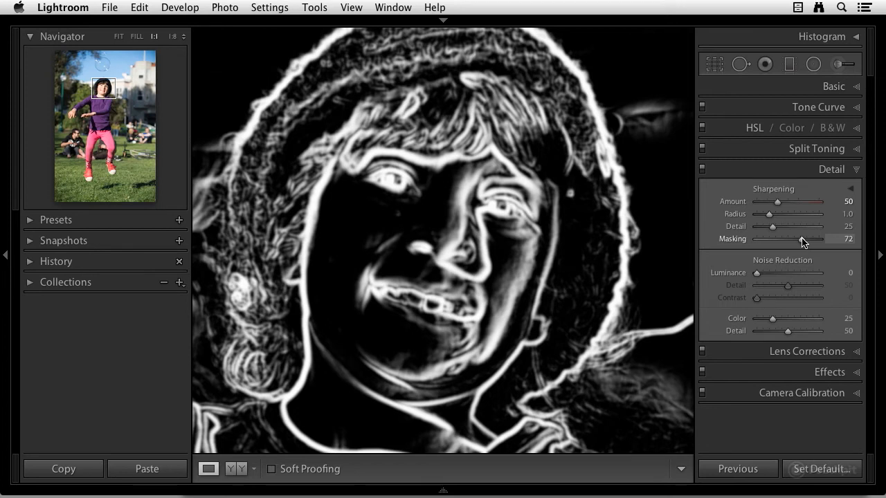
{"action": "left_click_drag", "start_coordinate": [803, 241], "coordinate": [808, 242]}
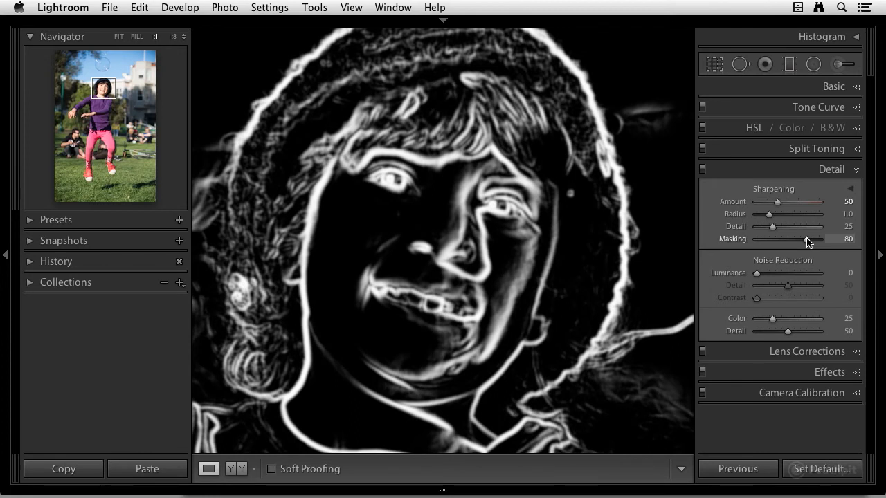
{"action": "left_click_drag", "start_coordinate": [808, 243], "coordinate": [811, 243]}
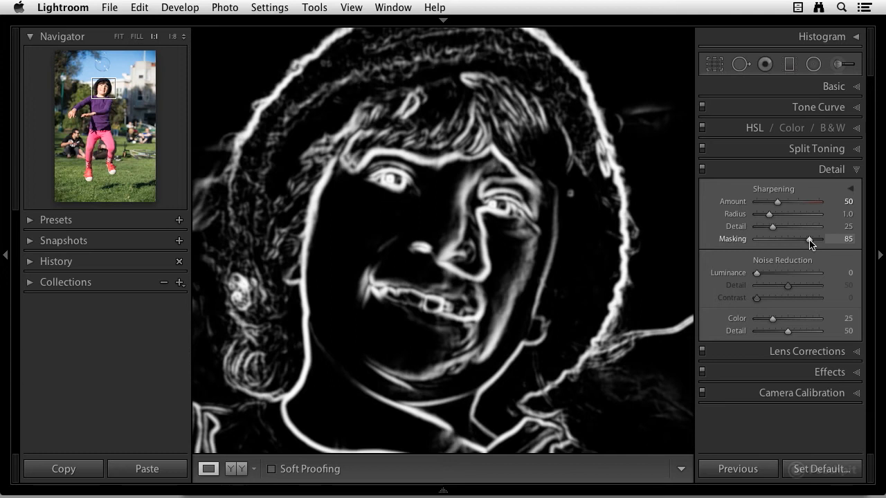
{"action": "left_click_drag", "start_coordinate": [811, 244], "coordinate": [812, 244]}
{"action": "left_click_drag", "start_coordinate": [812, 244], "coordinate": [813, 243]}
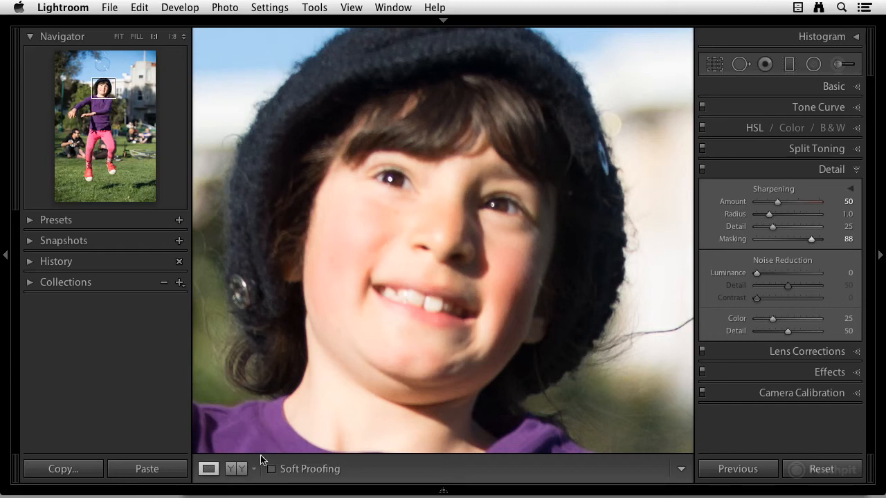
Raise the Sharpening Amount to 104 while comparing the face side by side in the Before & After view, then return to the single view.
{"action": "left_click", "coordinate": [236, 470]}
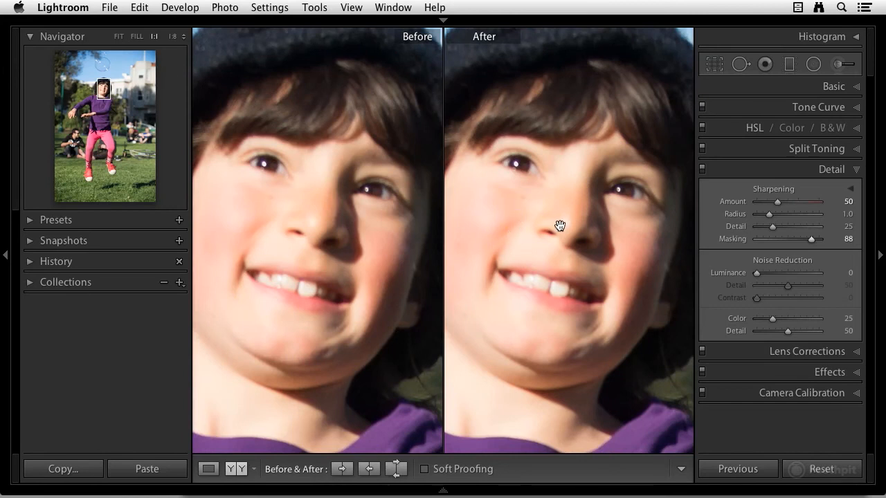
{"action": "left_click_drag", "start_coordinate": [560, 224], "coordinate": [586, 227]}
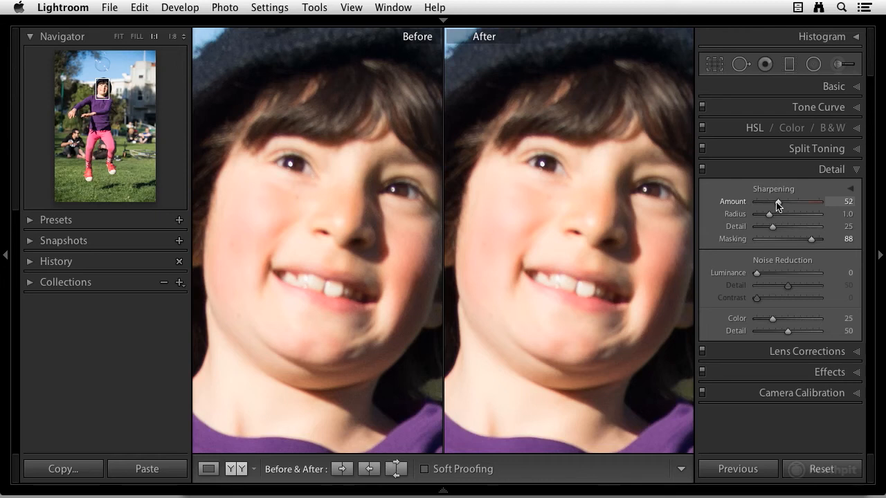
{"action": "left_click_drag", "start_coordinate": [776, 202], "coordinate": [800, 201]}
{"action": "key", "text": "y"}
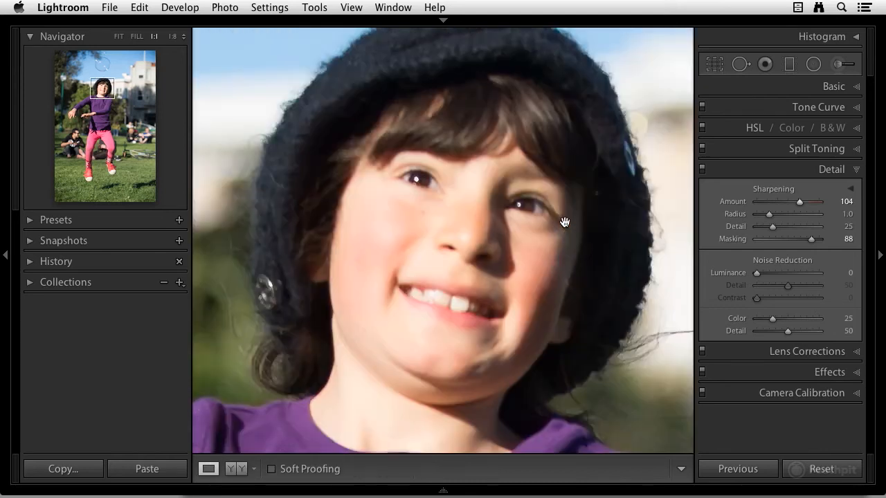
Zoom back out to the Fill view, open the portrait of the two young women and collapse the Detail settings.
{"action": "left_click", "coordinate": [482, 217]}
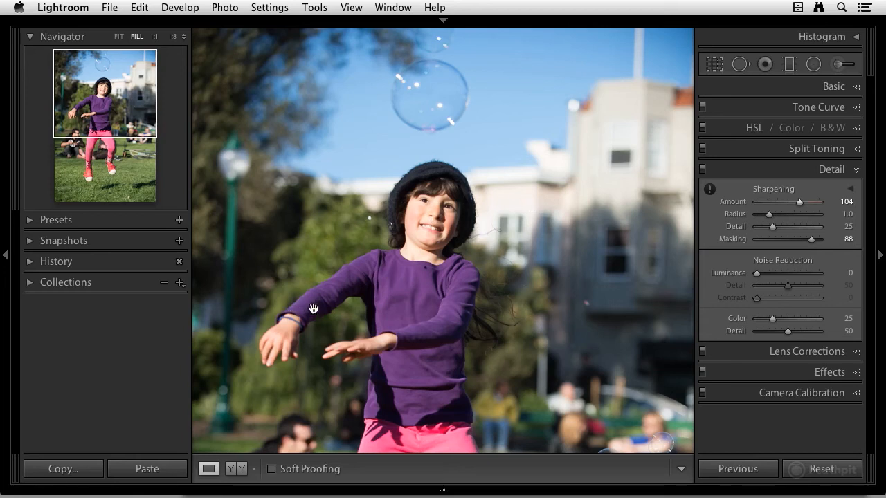
{"action": "mouse_move", "coordinate": [204, 495]}
{"action": "left_click", "coordinate": [47, 465]}
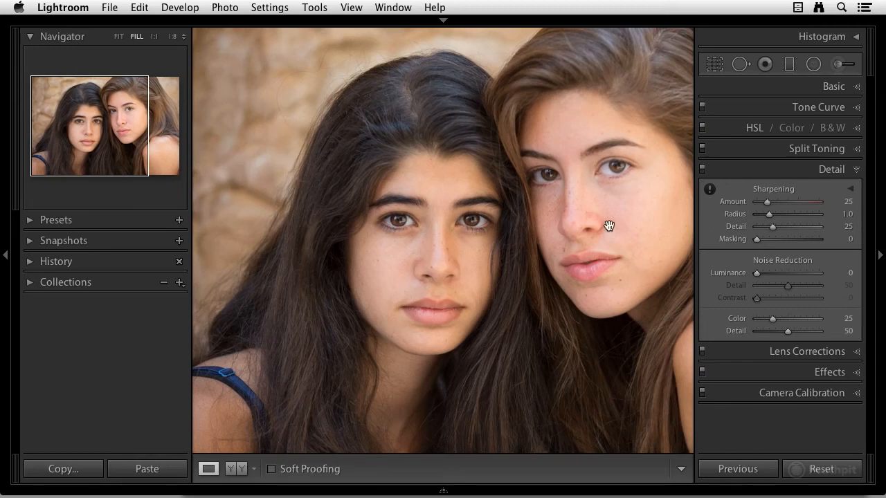
{"action": "left_click", "coordinate": [857, 171]}
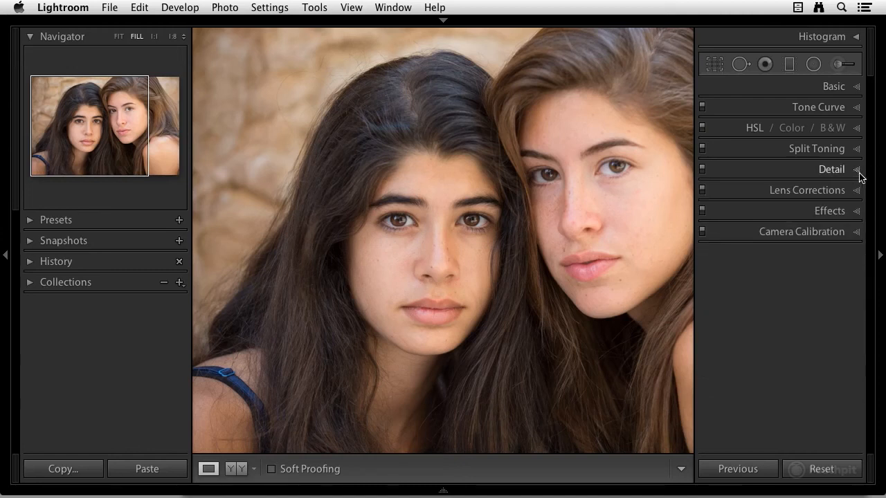
Set up the Adjustment Brush with the Sharpness effect at 25 and reduce the brush size to 10.
{"action": "left_click", "coordinate": [840, 64]}
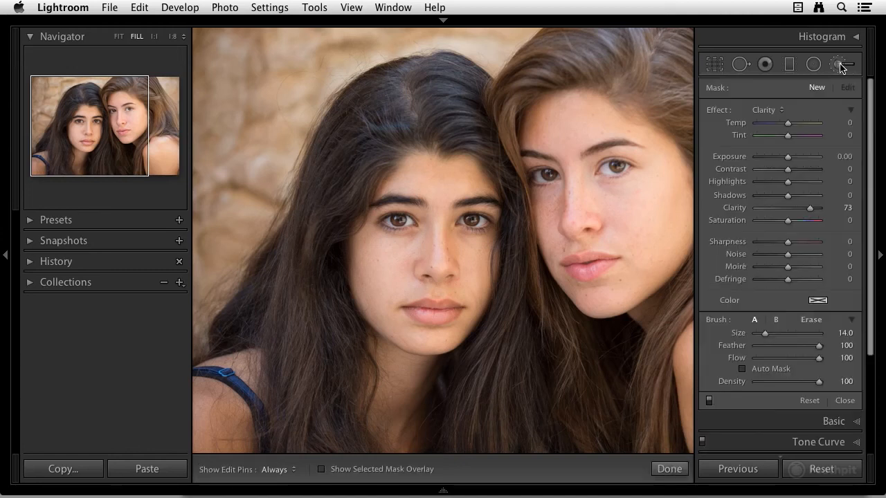
{"action": "left_click", "coordinate": [781, 110]}
{"action": "left_click", "coordinate": [776, 130]}
{"action": "key", "text": "bracketleft"}
{"action": "key", "text": "bracketleft"}
{"action": "key", "text": "bracketleft"}
{"action": "key", "text": "bracketleft"}
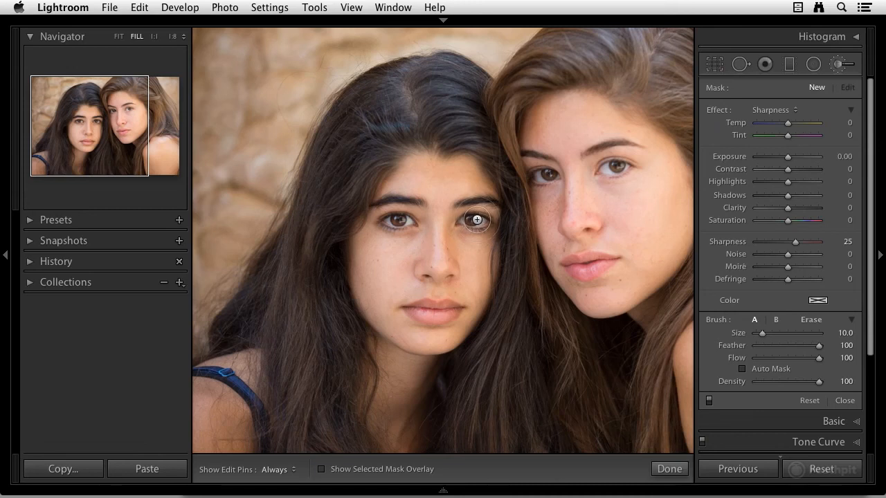
Paint the Sharpness adjustment onto the dark-haired woman's eyes, toggling the edit pin's visibility to check the result.
{"action": "key", "text": "h"}
{"action": "left_click", "coordinate": [479, 220]}
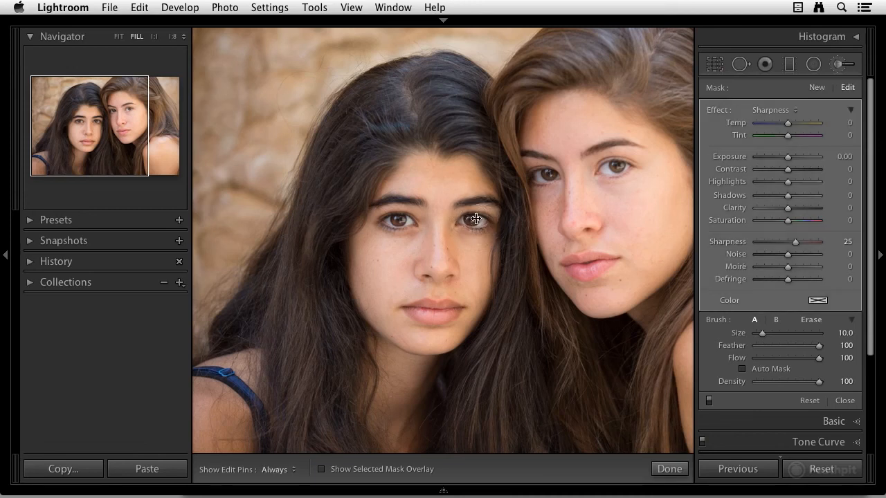
{"action": "key", "text": "h"}
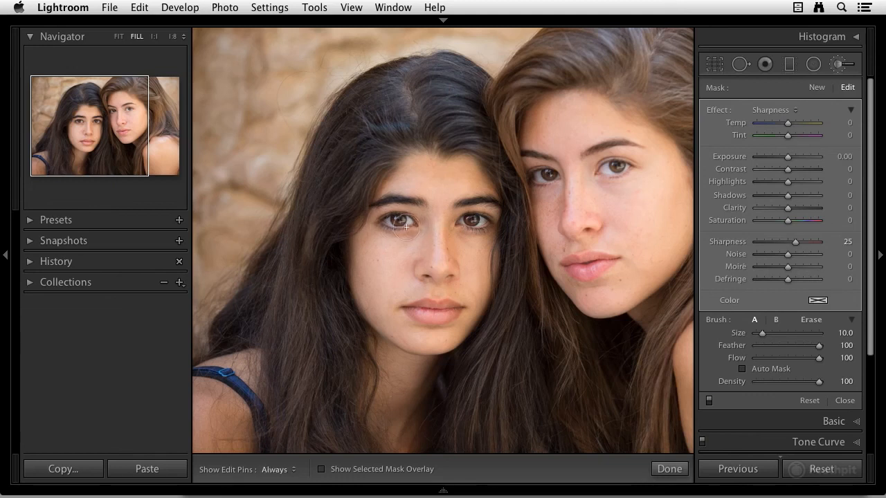
{"action": "key", "text": "h"}
{"action": "key", "text": "h"}
{"action": "key", "text": "h"}
{"action": "key", "text": "h"}
{"action": "key", "text": "h"}
{"action": "key", "text": "h"}
{"action": "key", "text": "h"}
{"action": "key", "text": "h"}
{"action": "key", "text": "h"}
{"action": "key", "text": "h"}
{"action": "key", "text": "h"}
{"action": "key", "text": "h"}
{"action": "key", "text": "h"}
{"action": "key", "text": "h"}
{"action": "key", "text": "h"}
{"action": "key", "text": "h"}
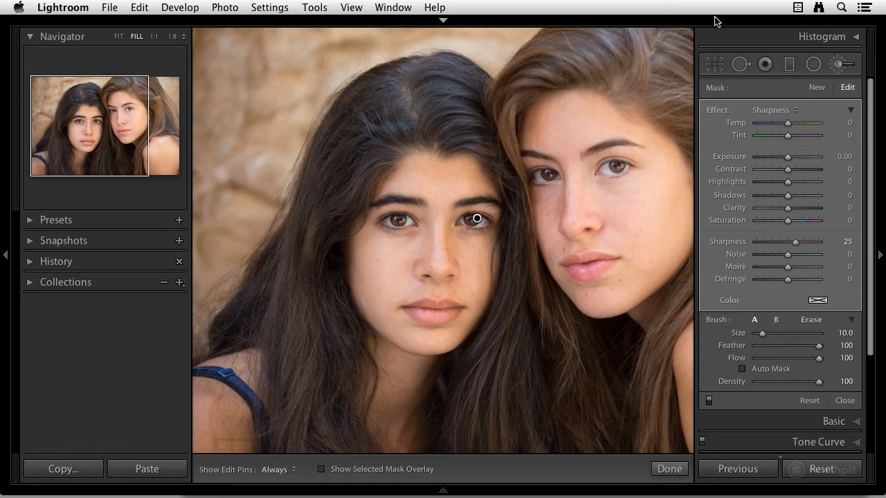
Close the Adjustment Brush and expand the Detail settings.
{"action": "left_click", "coordinate": [838, 64]}
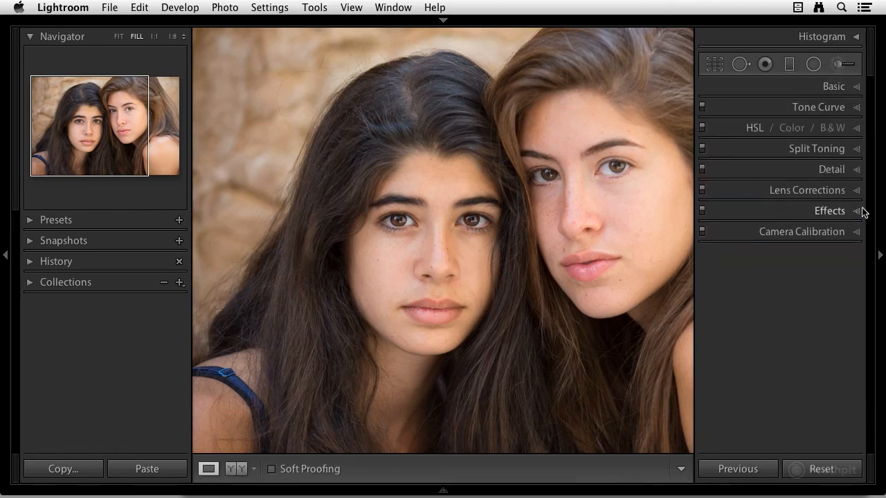
{"action": "left_click", "coordinate": [858, 175]}
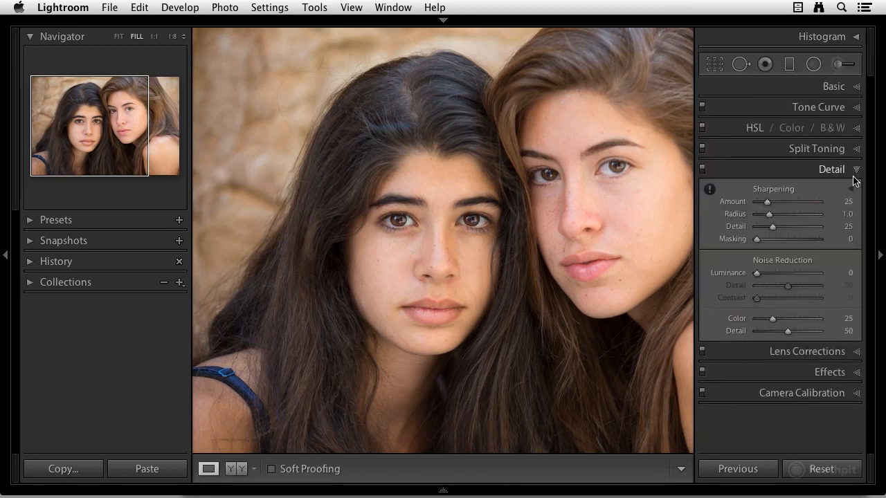